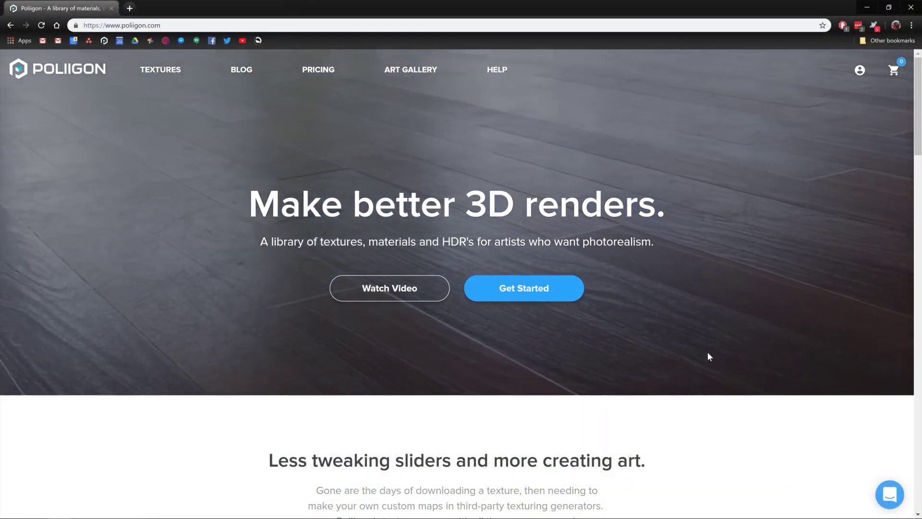
Browse the Models texture category and open the Food Platter 002 model page
mouse_move(155, 81)
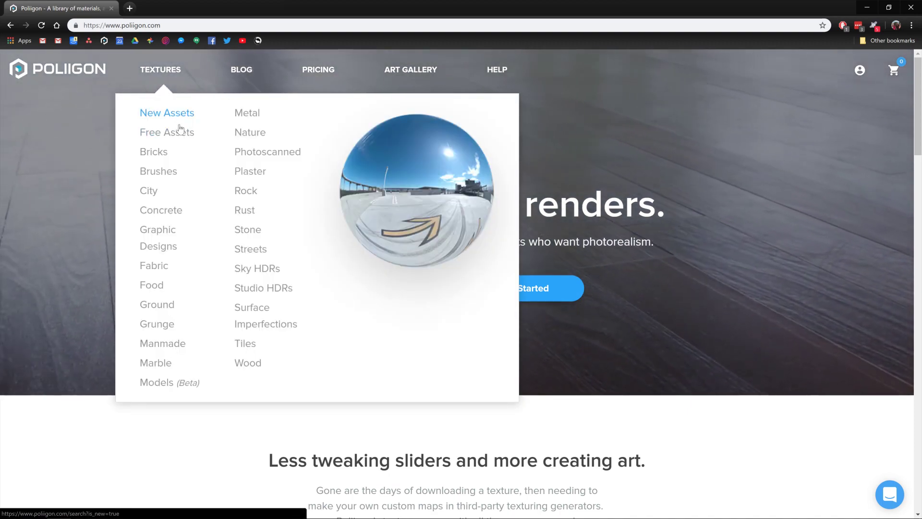
click(186, 387)
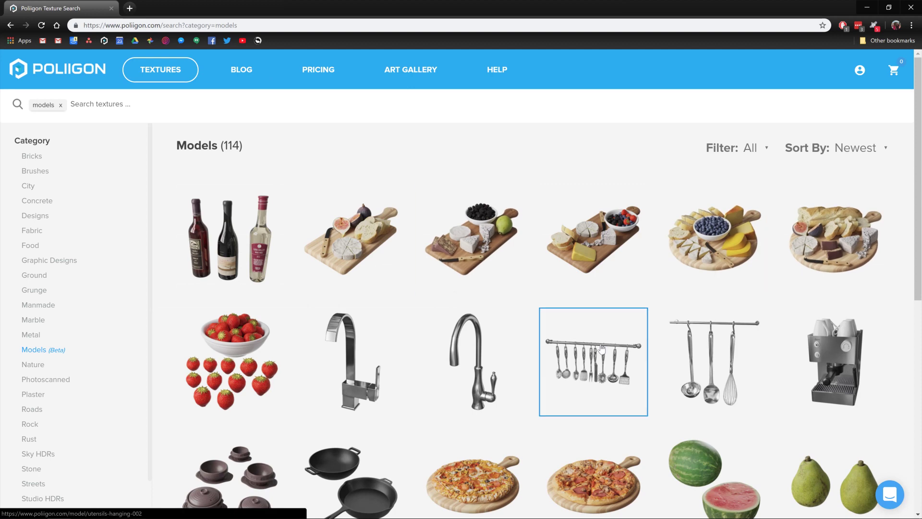
mouse_move(836, 240)
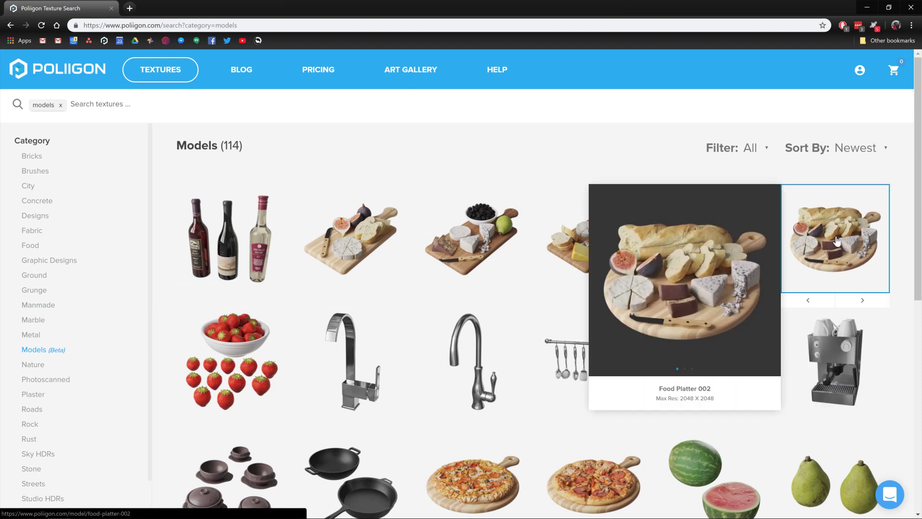
click(836, 241)
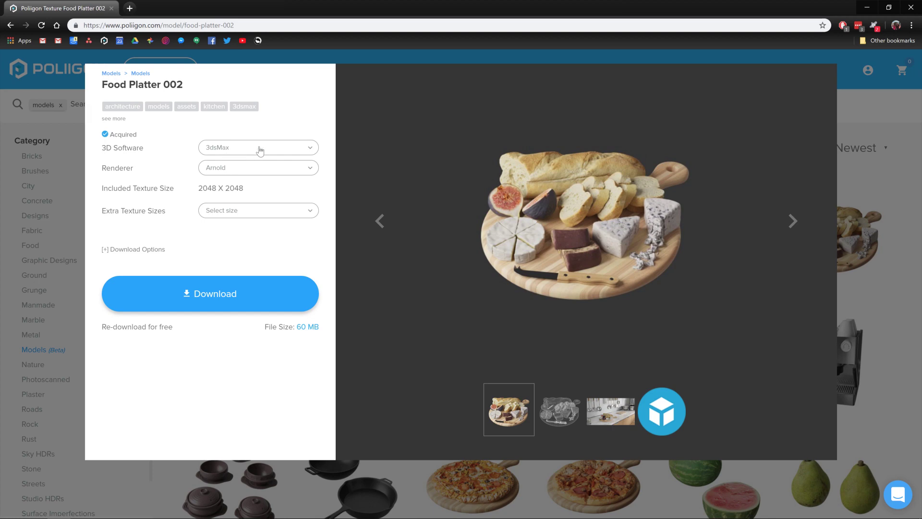
click(243, 173)
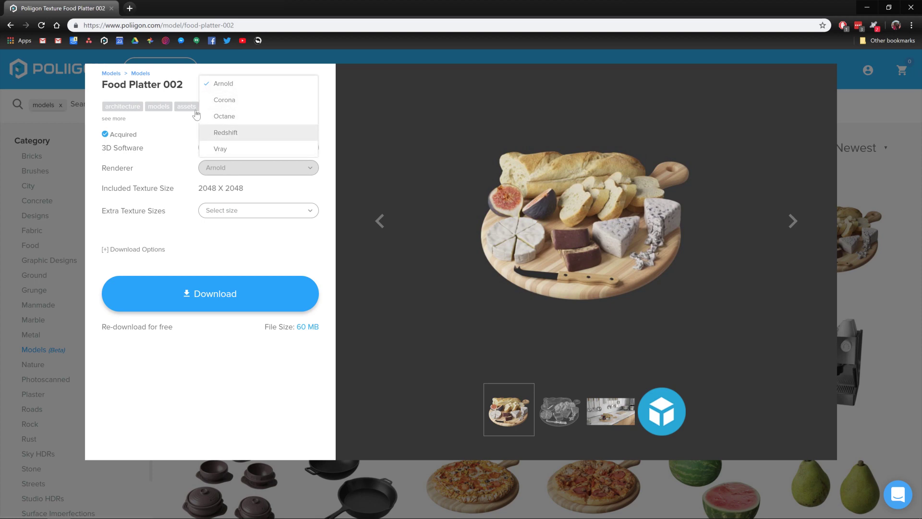
click(164, 174)
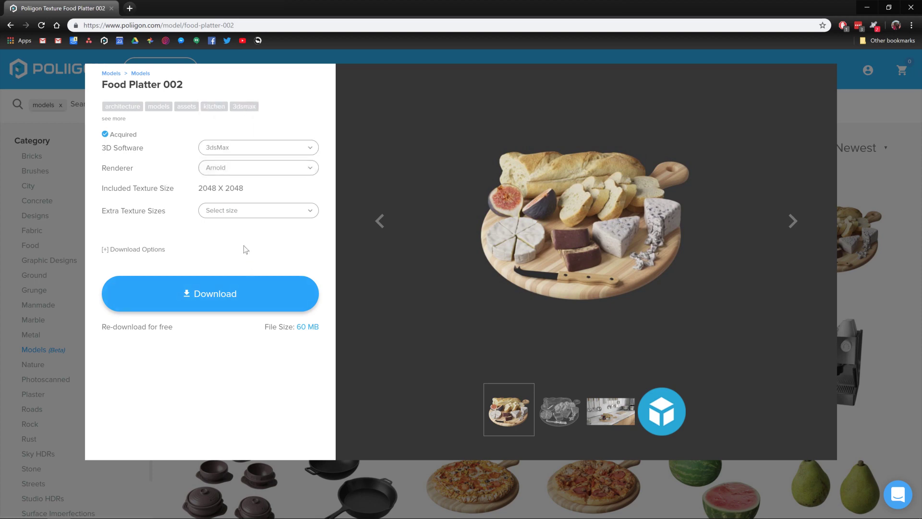
click(222, 209)
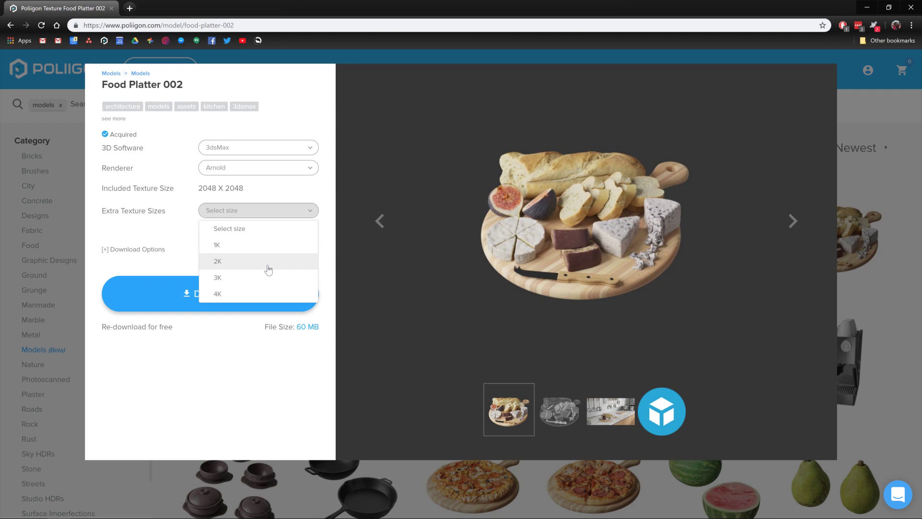
click(256, 202)
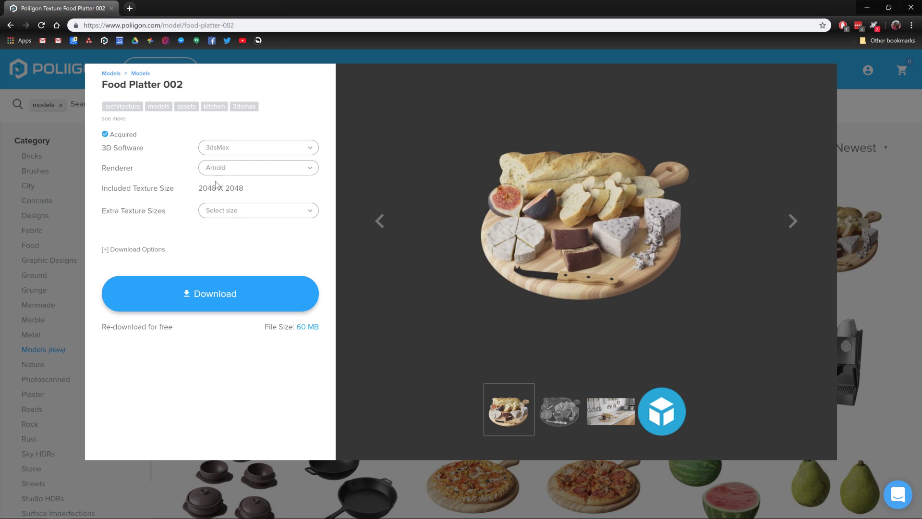
Choose Blender as the 3D software for Food Platter 002 and download the model
click(236, 154)
click(236, 183)
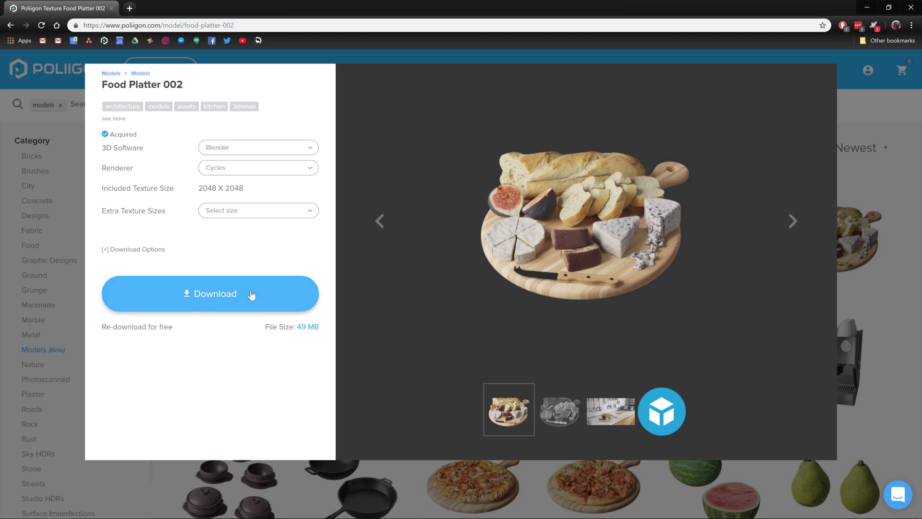
click(242, 302)
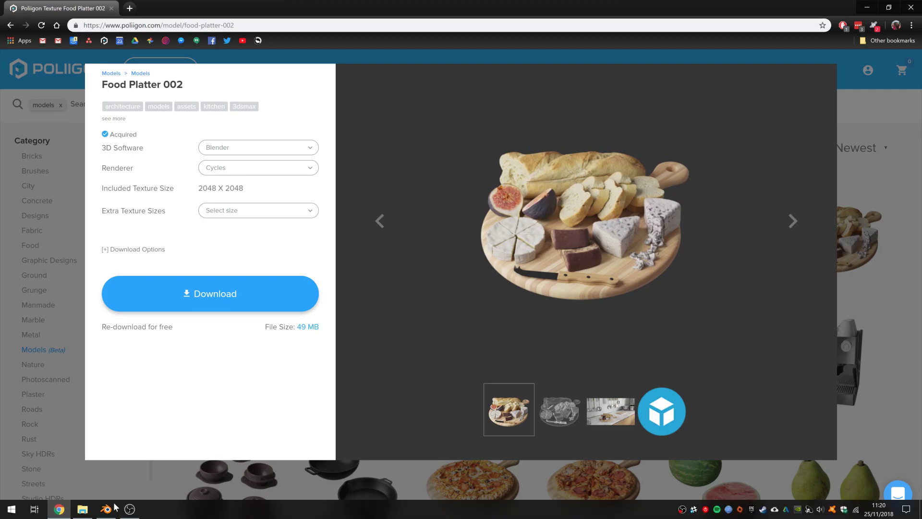
Switch to Blender and start appending data from another blend file into the kitchen cabinet scene
click(107, 515)
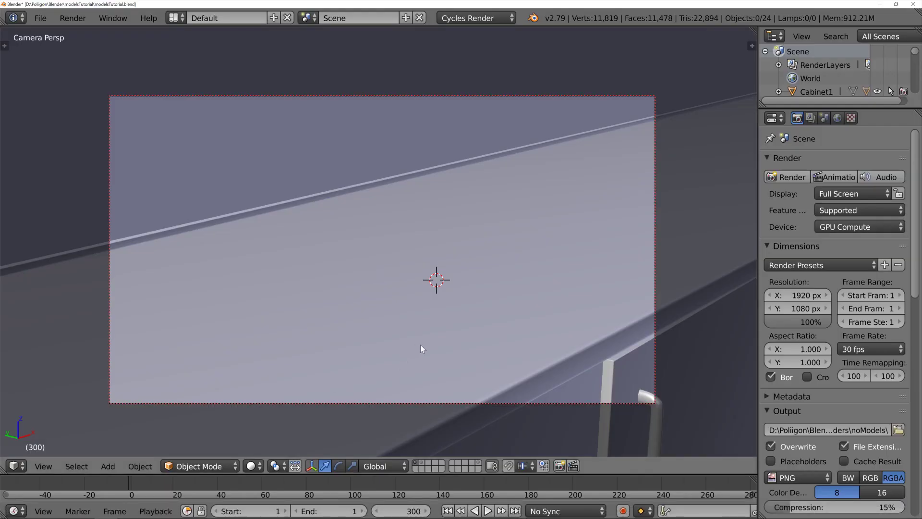
middle_drag(510, 315, 383, 251)
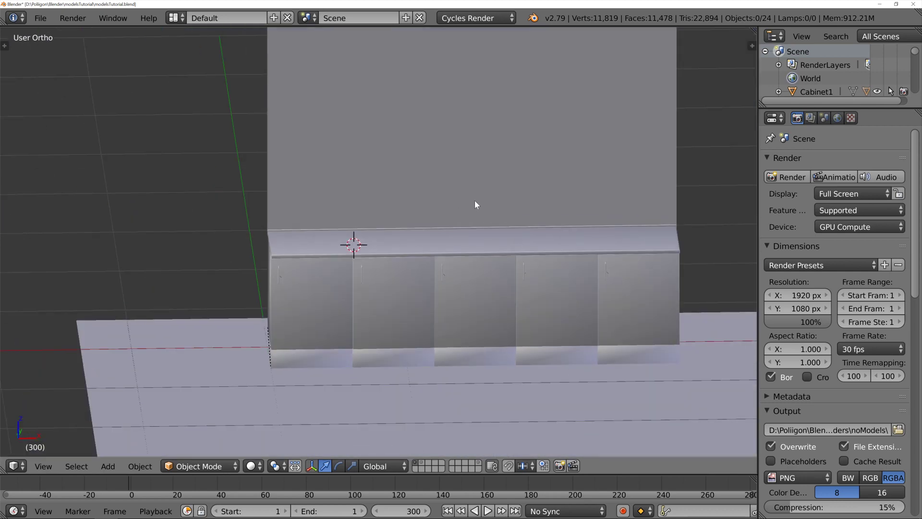
key(KP_0)
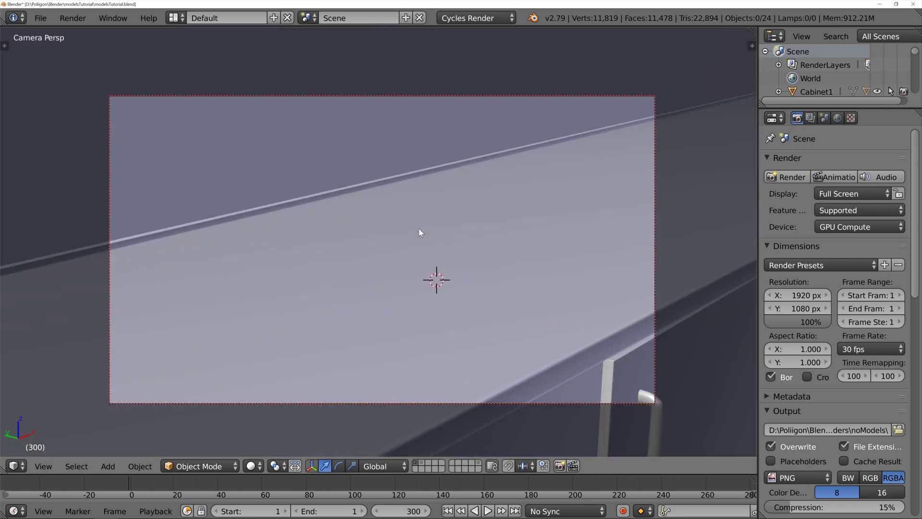
key(KP_0)
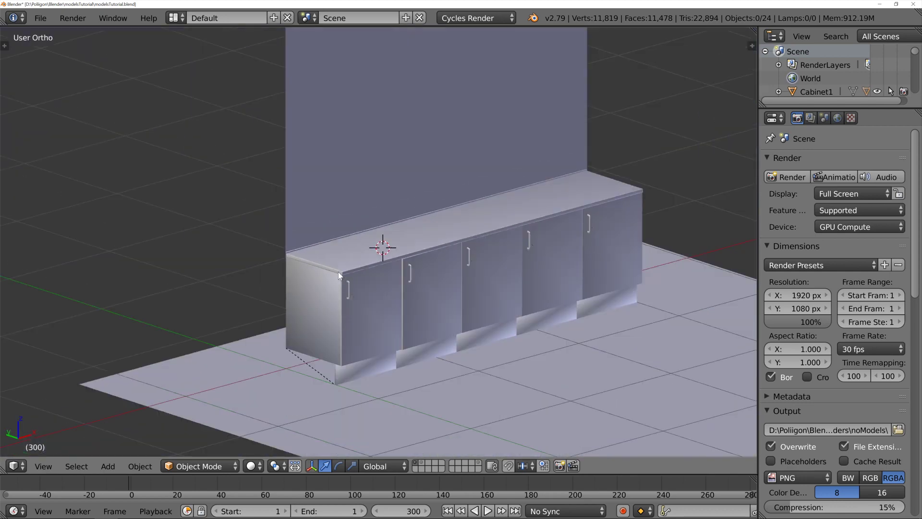
scroll(338, 272, down, 3)
scroll(338, 272, down, 1)
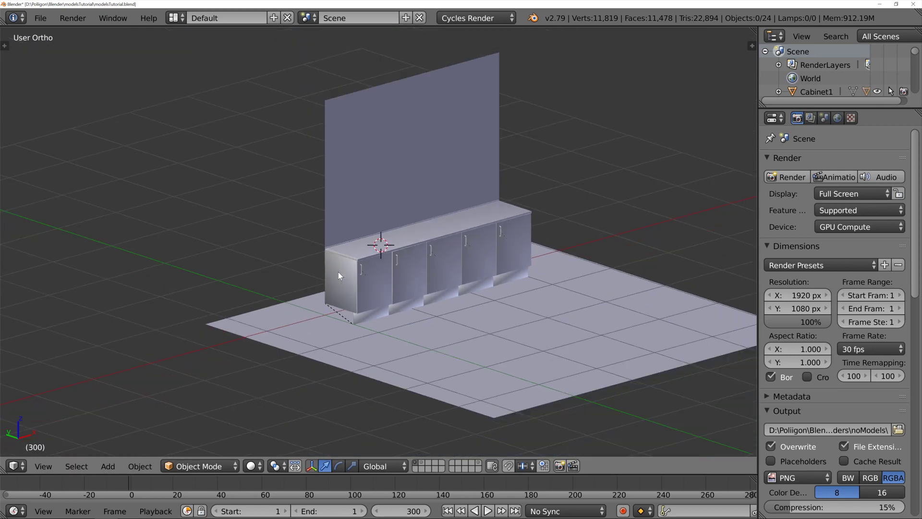
click(40, 18)
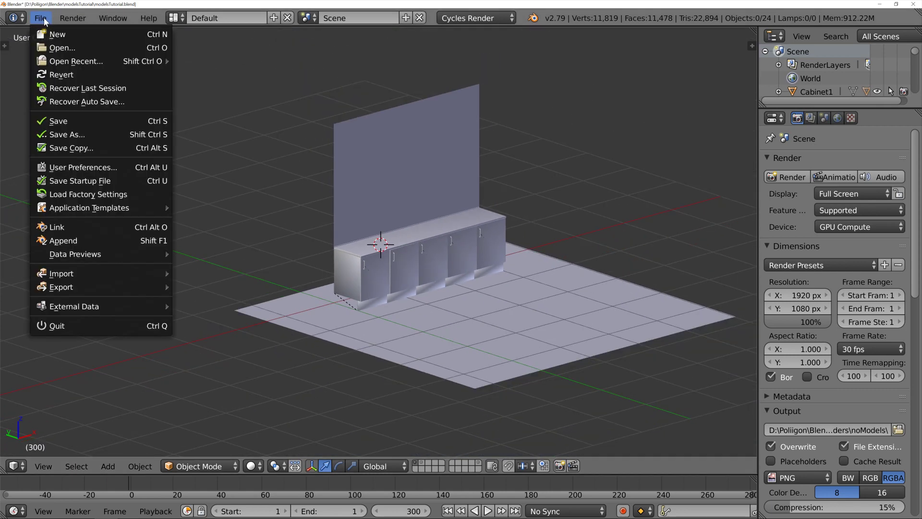
click(108, 241)
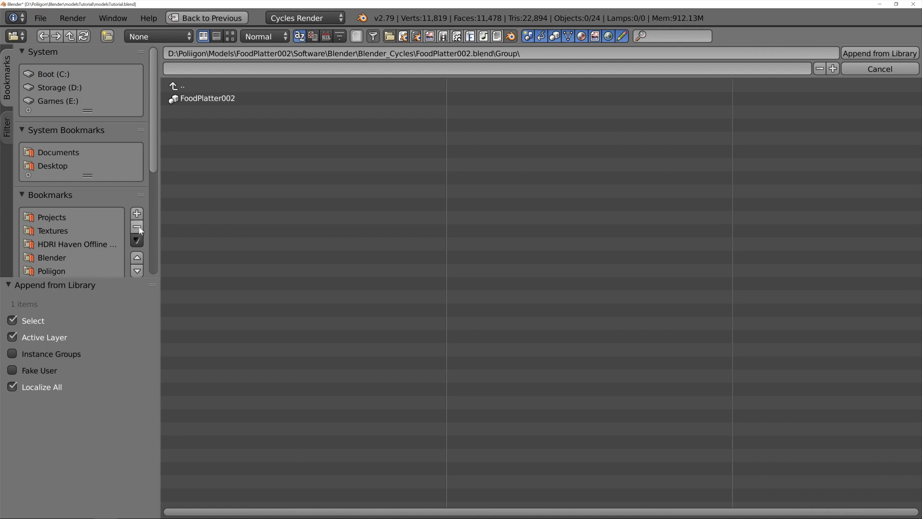
Browse back up from the FoodPlatter002 group to the D:\Poliigon\Models folder
click(211, 87)
click(211, 86)
click(211, 86)
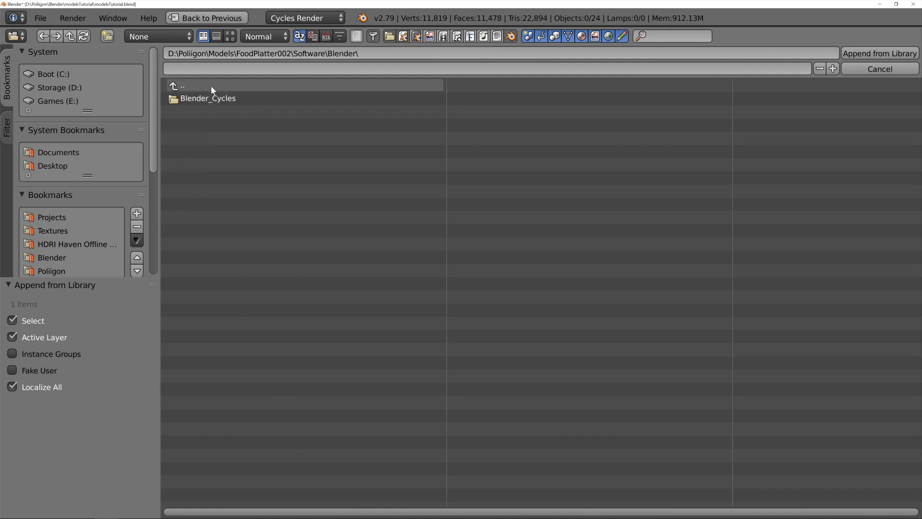
click(186, 84)
click(185, 84)
click(186, 84)
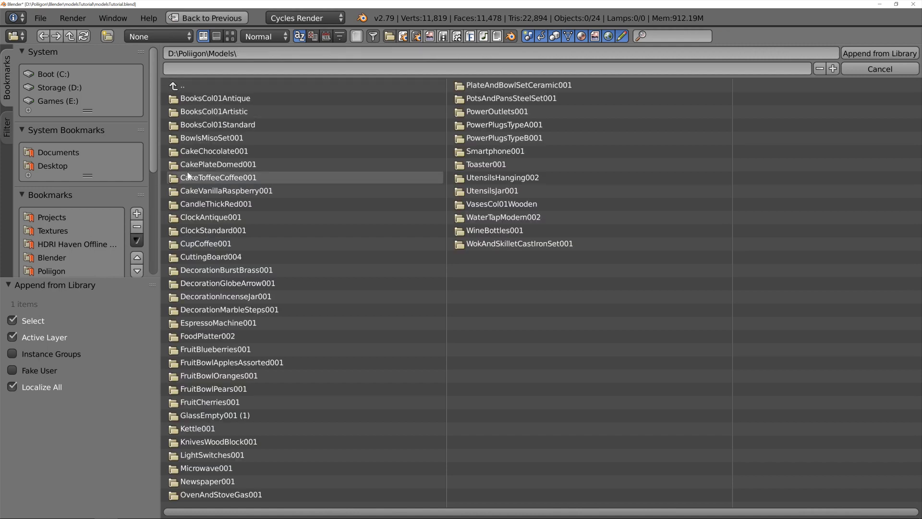
click(183, 84)
click(210, 206)
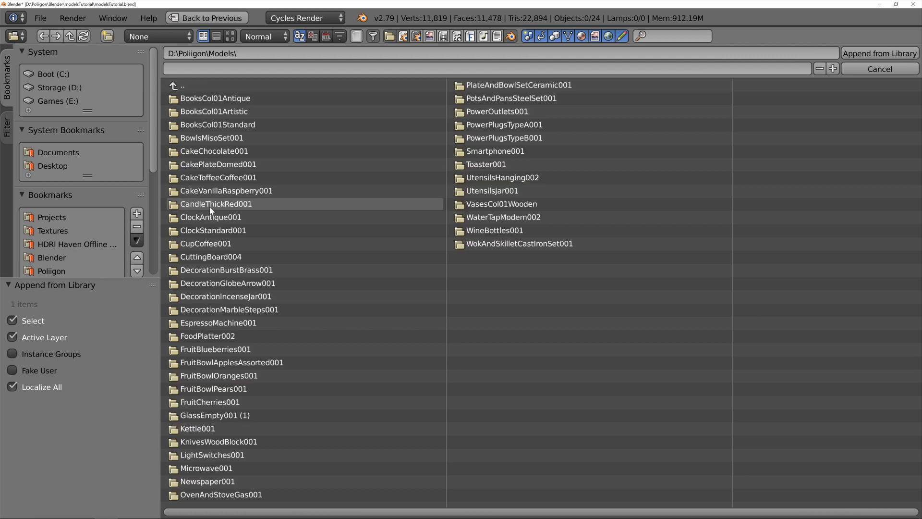
Open FoodPlatter002.blend from FoodPlatter002\Software\Blender\Blender_Cycles for appending
click(235, 335)
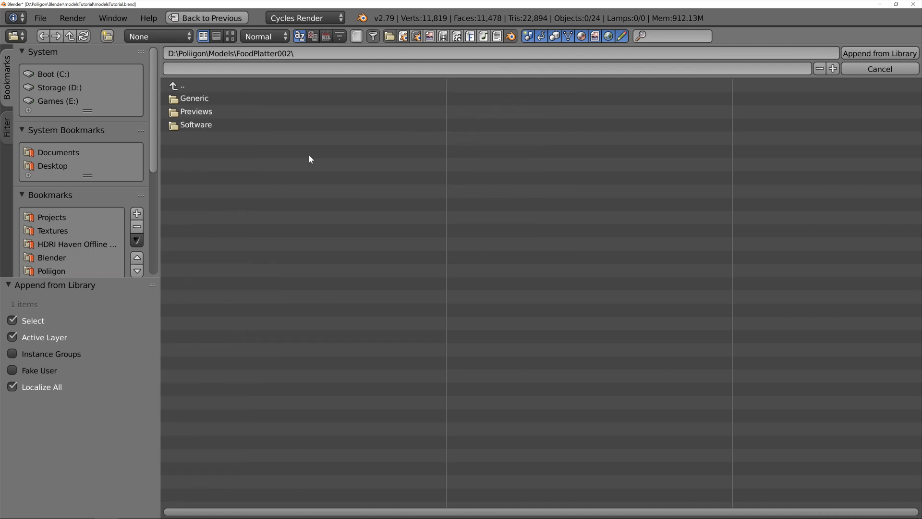
click(218, 124)
click(222, 111)
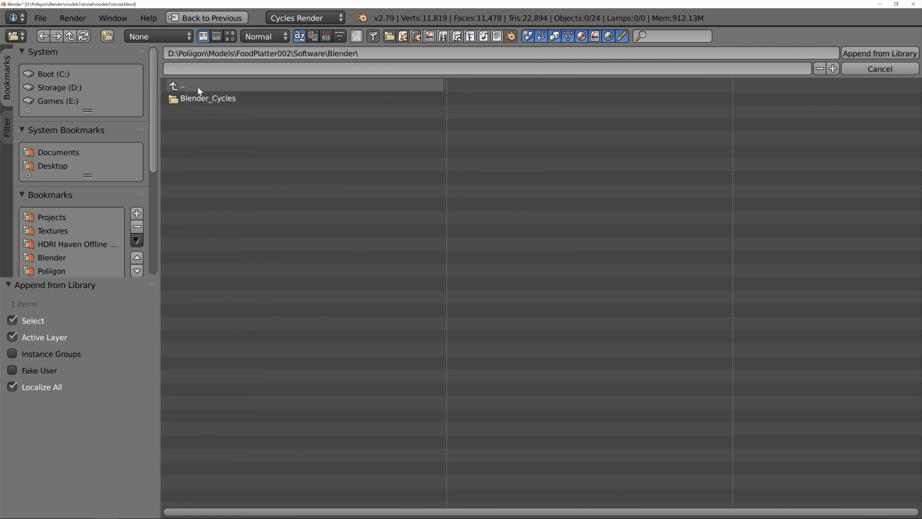
click(206, 98)
click(221, 103)
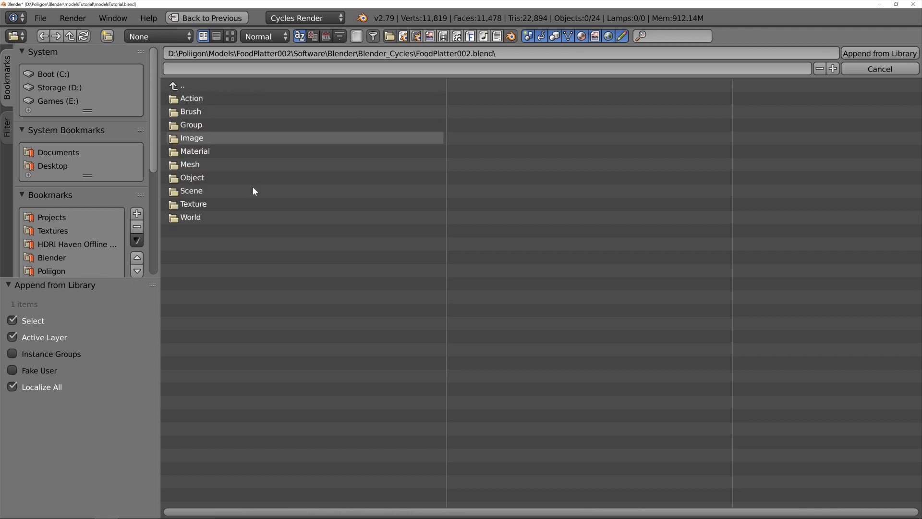
Append the FoodPlatter002 group from the blend file's Group folder into the scene
click(201, 124)
click(251, 99)
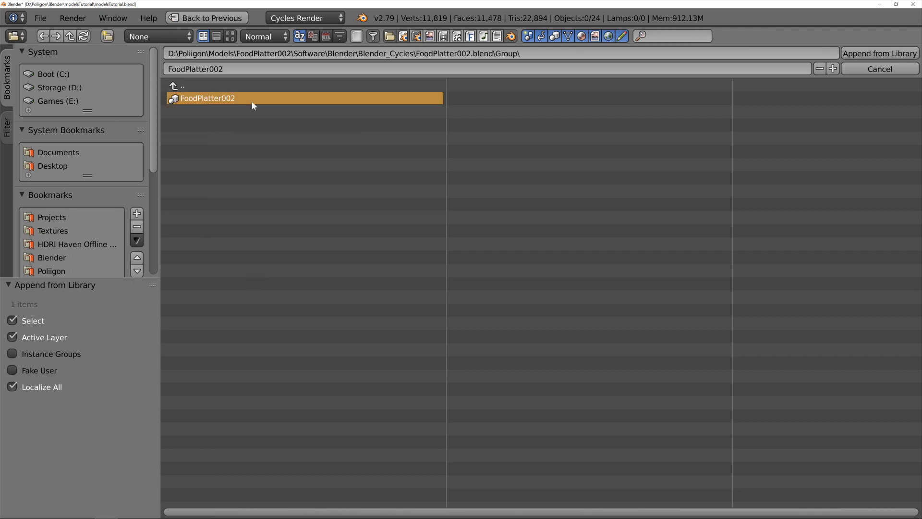
click(868, 54)
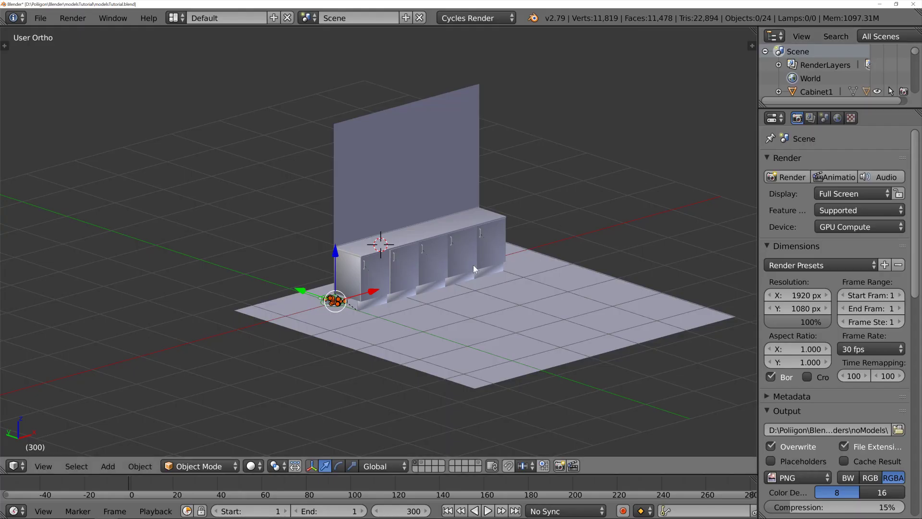
Switch to wireframe display, parent all food platter objects to the paddle board, and select only the board
key(KP_Decimal)
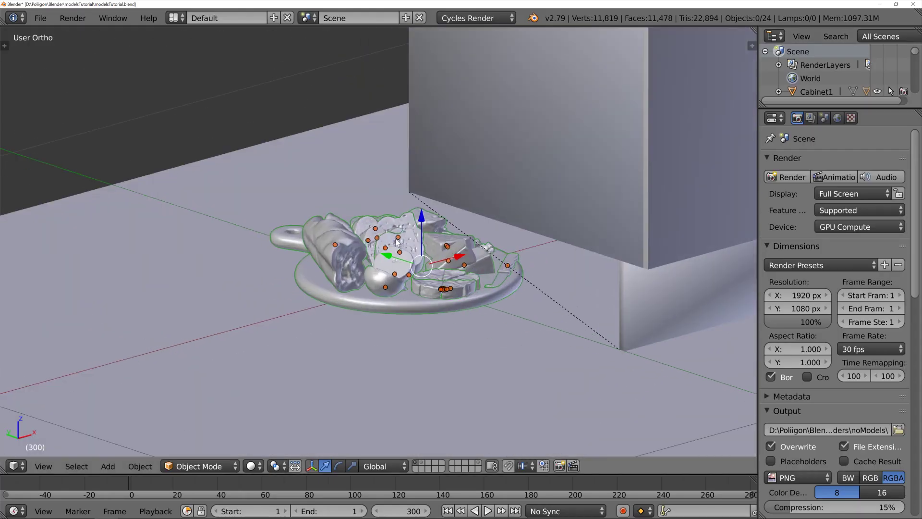
middle_drag(499, 242, 458, 295)
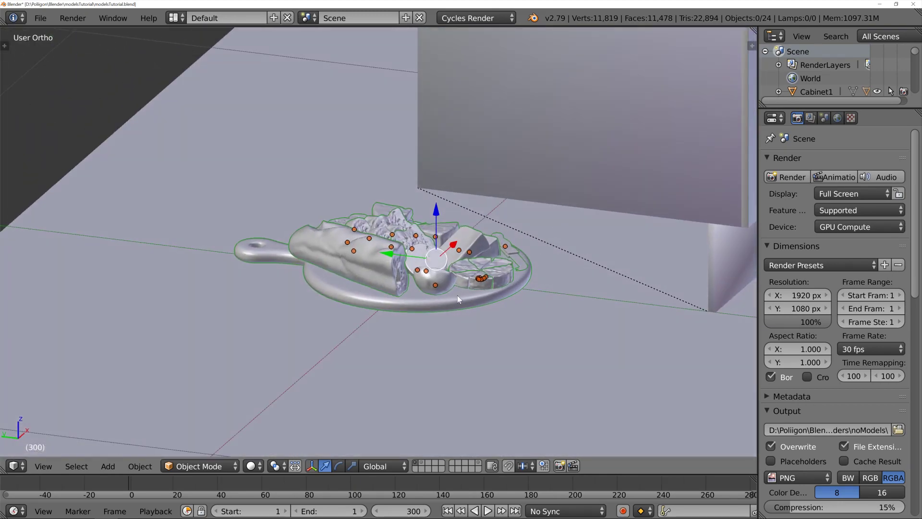
key(z)
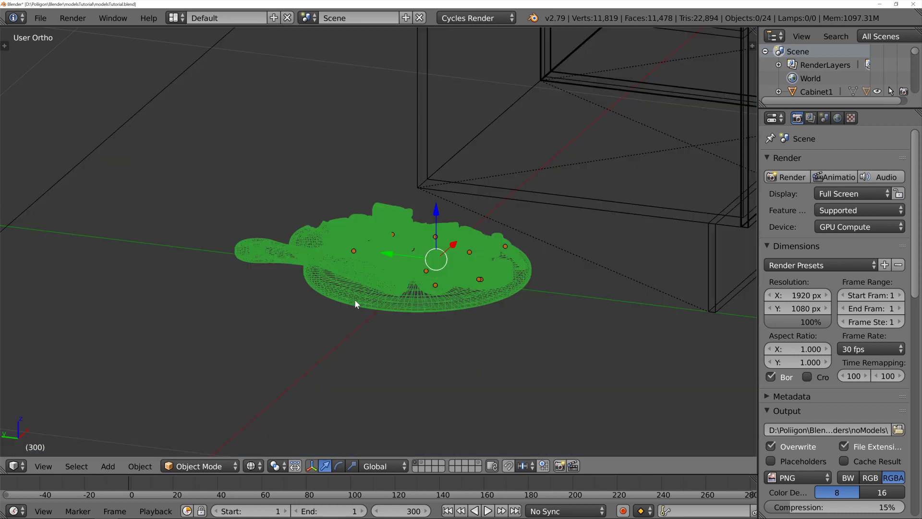
key(ctrl+v)
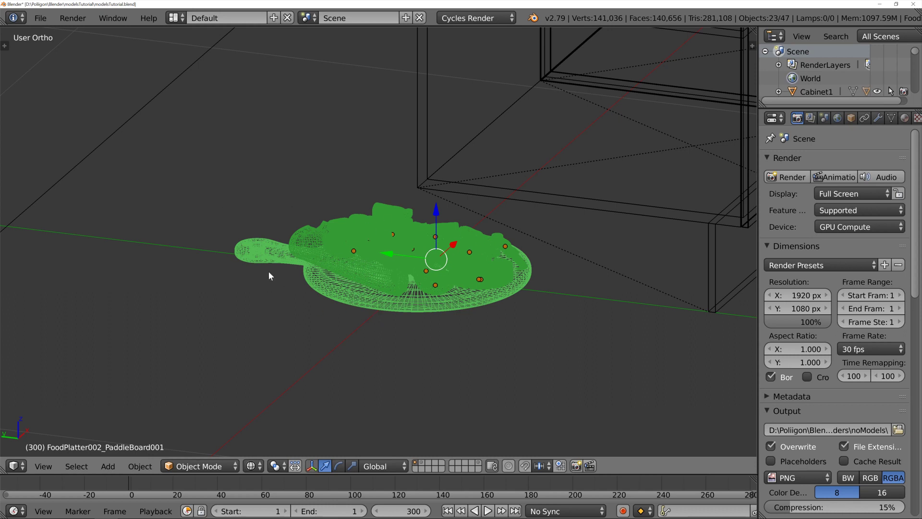
key(ctrl+p)
click(284, 228)
right_click(411, 301)
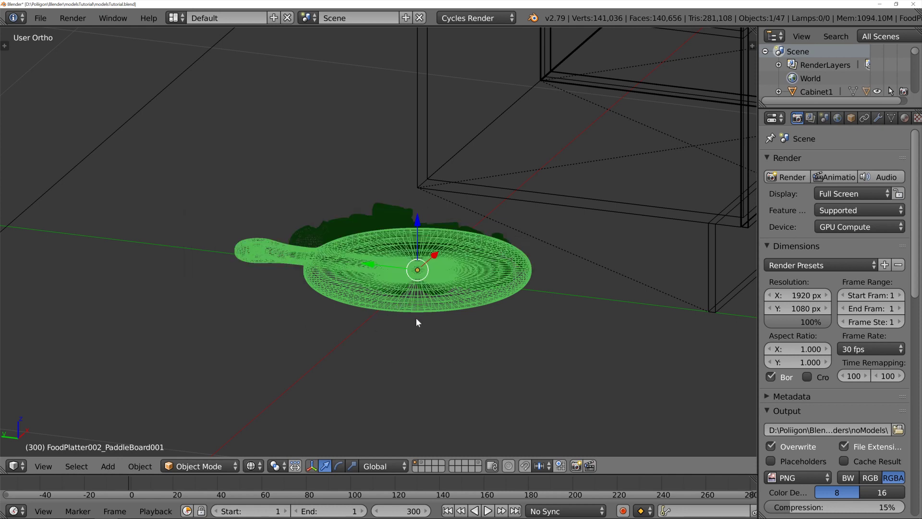
key(g)
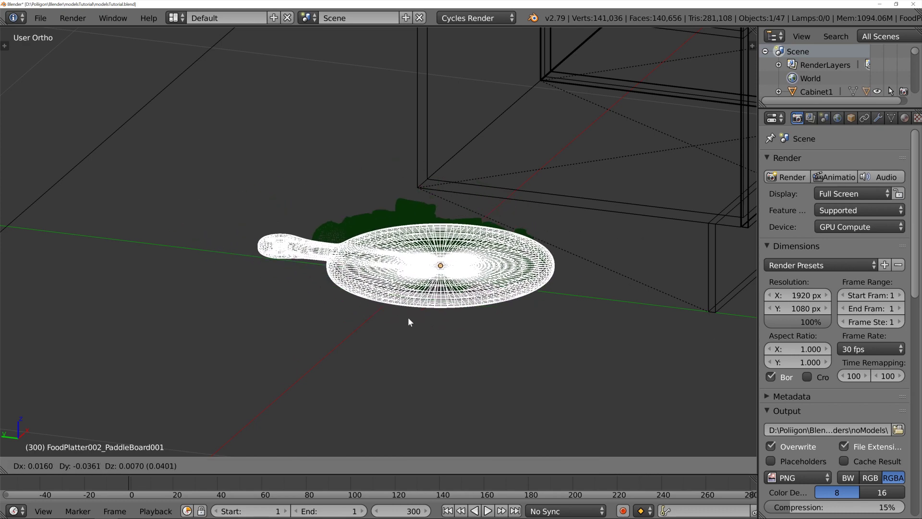
key(Escape)
scroll(532, 212, down, 3)
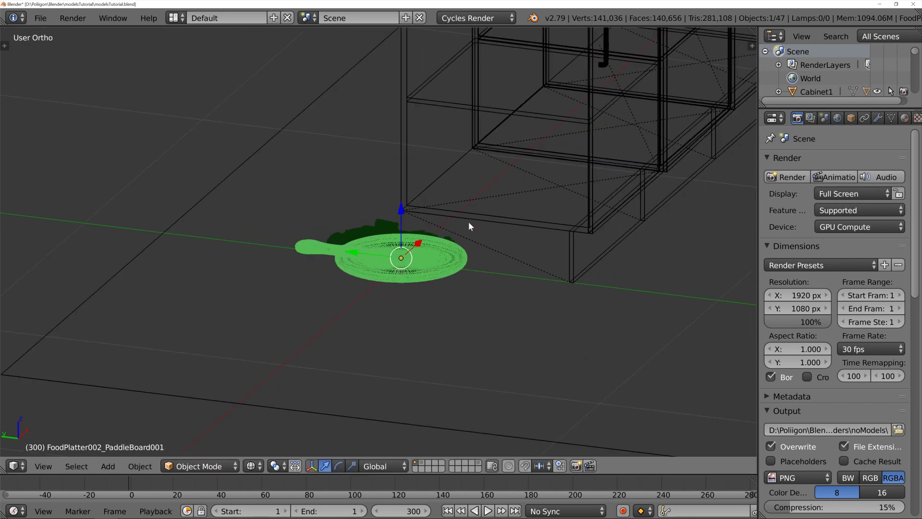
key(g)
key(Escape)
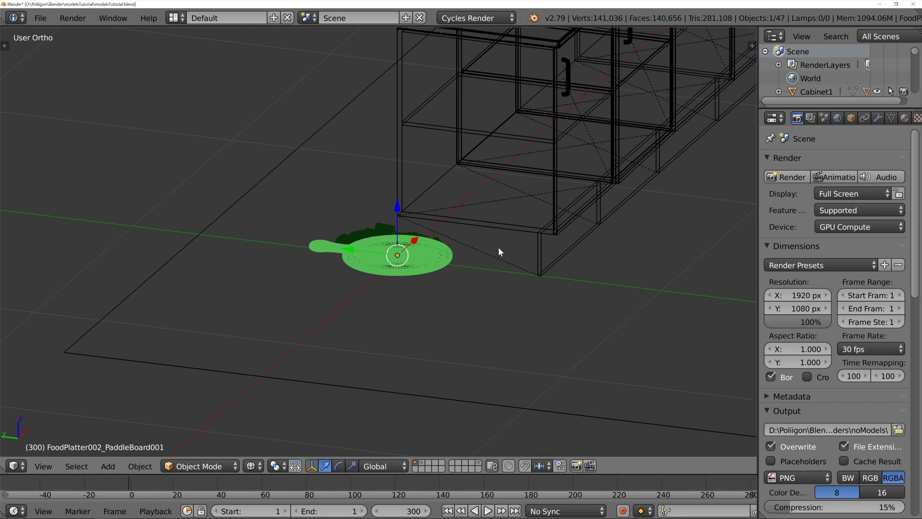
In top view, move the food platter over the cabinets near the 3D cursor and rotate it so the handle angles toward the back wall
key(KP_7)
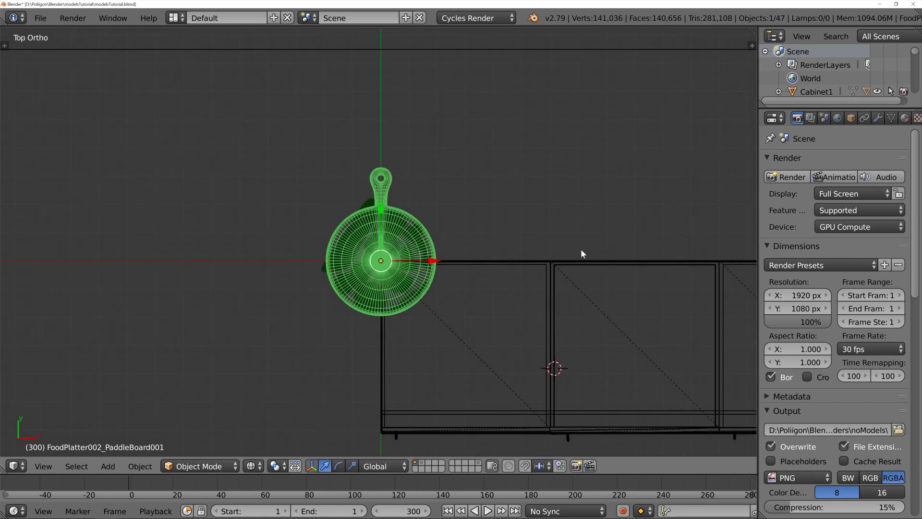
shift+middle_drag(505, 201, 285, 86)
key(g)
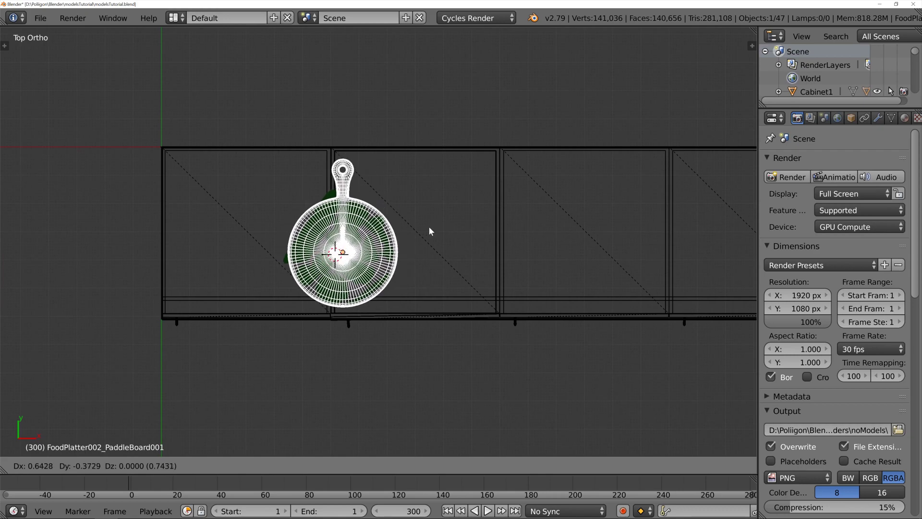
key(r)
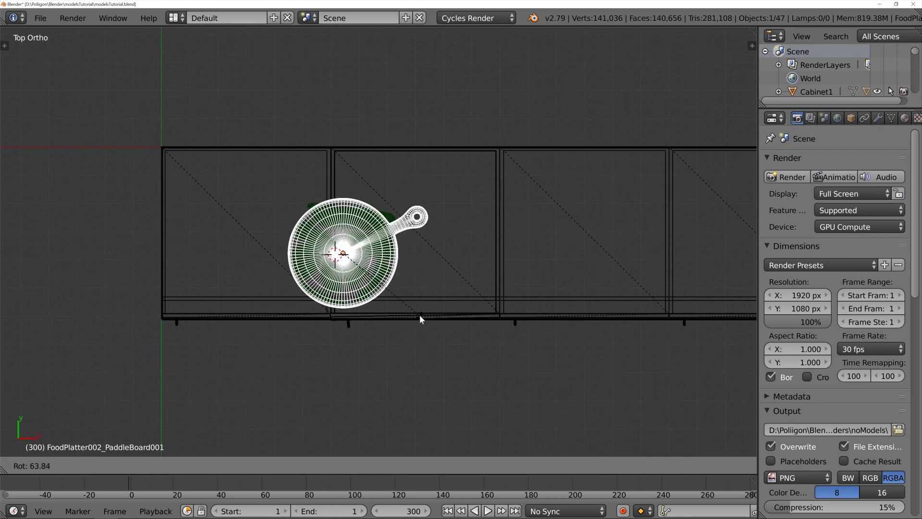
key(g)
click(409, 266)
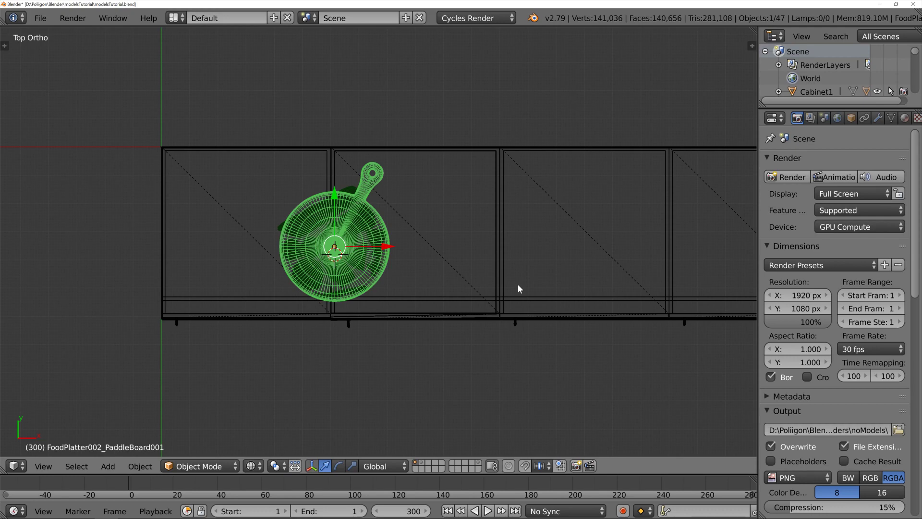
key(KP_0)
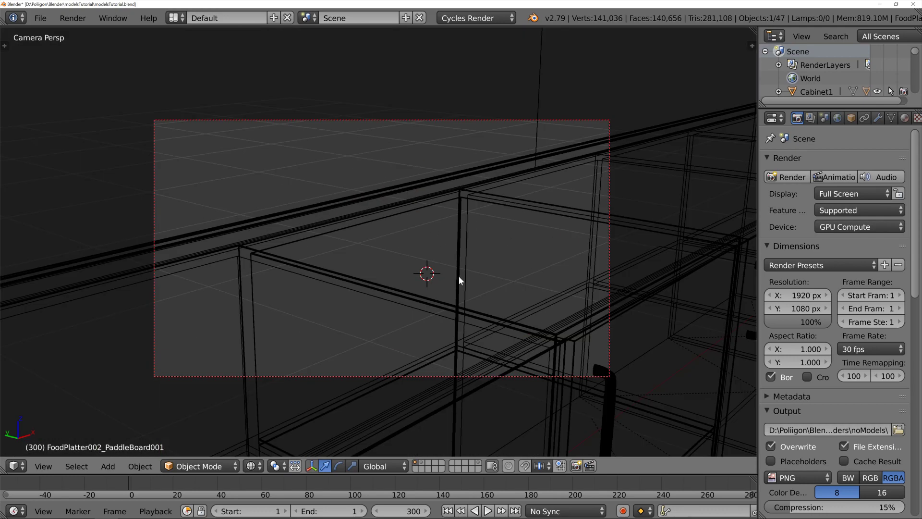
In front view, raise the food platter along the global Z axis from the floor to countertop height
key(KP_1)
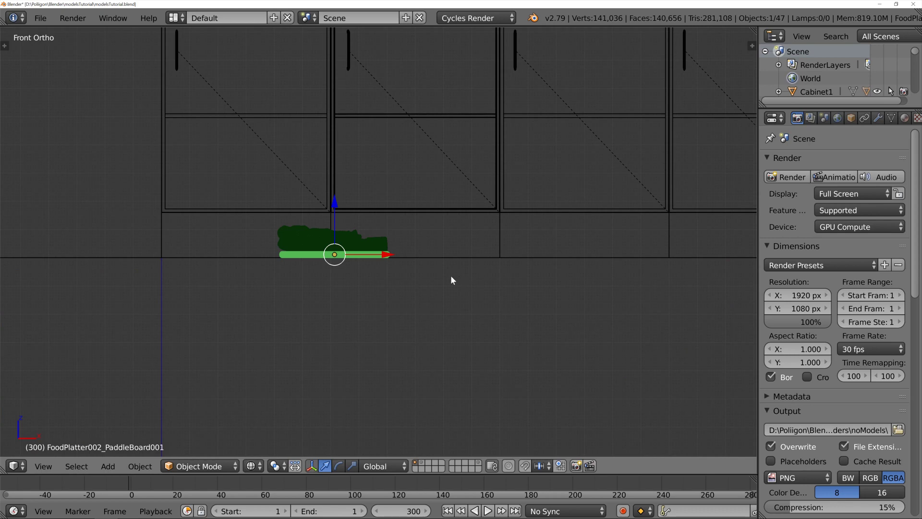
scroll(406, 95, down, 1)
shift+middle_drag(407, 96, 405, 339)
key(g)
key(z)
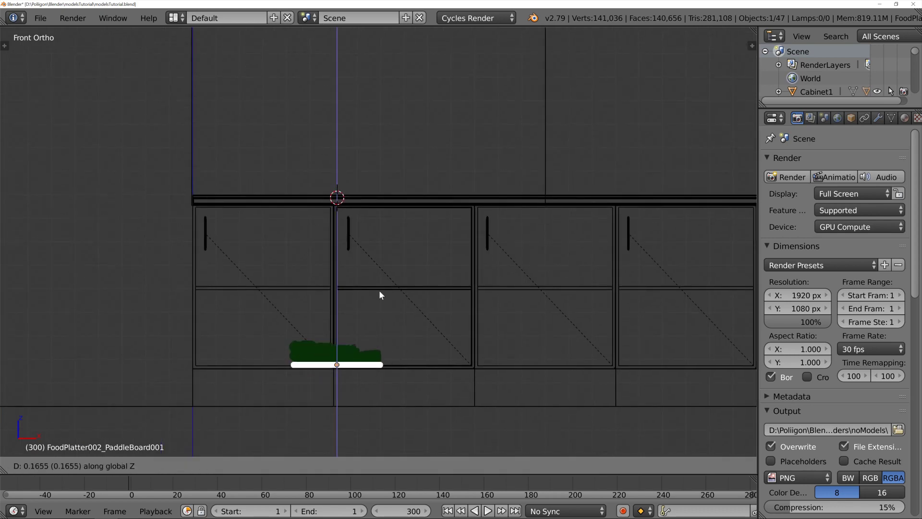
click(395, 160)
Fine-tune the platter's height along Z by about 0.015 so the board rests on the countertop surface
scroll(362, 201, up, 4)
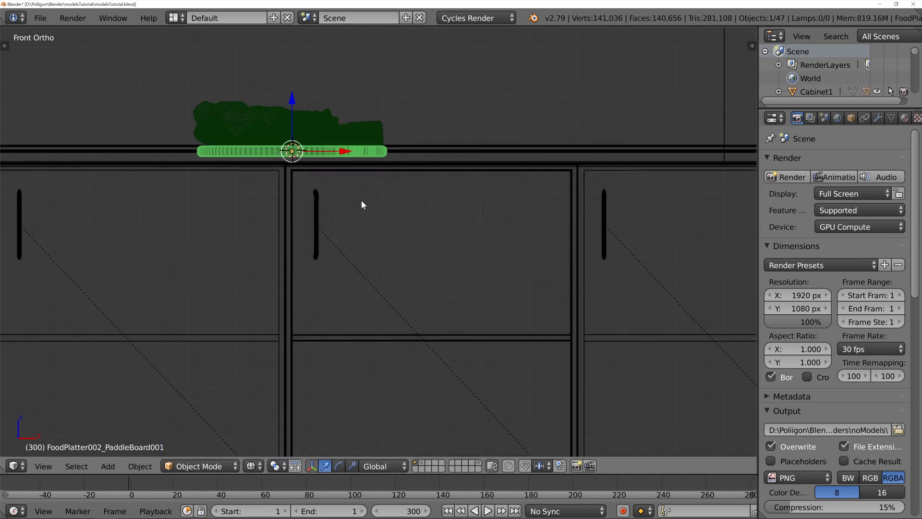
shift+middle_drag(463, 301, 496, 340)
scroll(457, 359, up, 5)
key(g)
key(z)
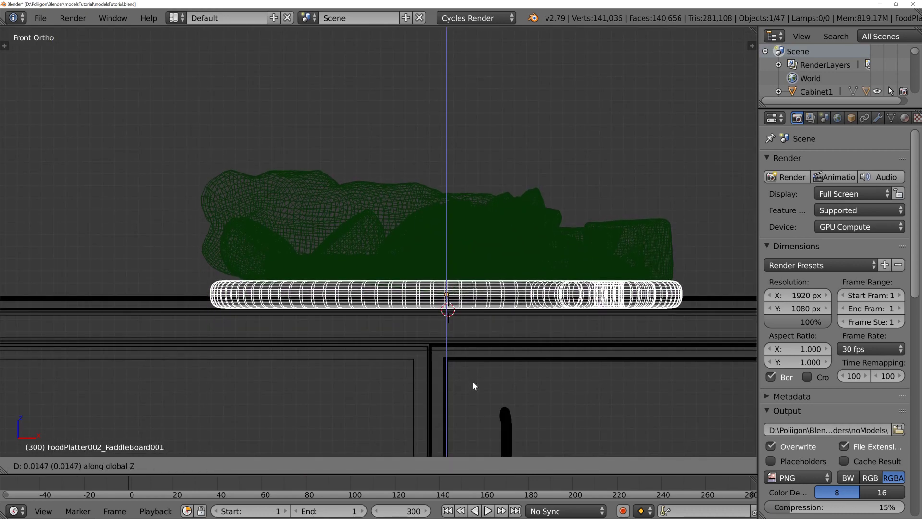
click(474, 378)
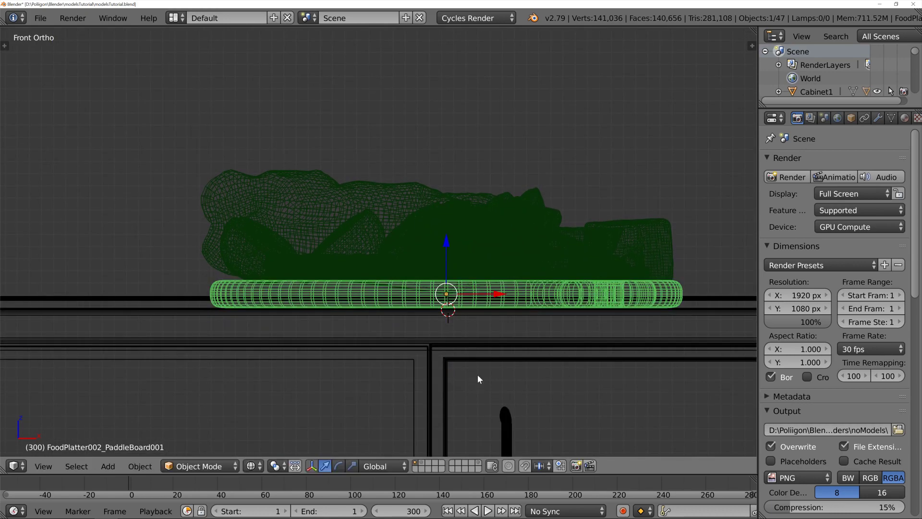
Preview the placed platter through the camera in solid display and in Rendered viewport shading
key(KP_0)
key(z)
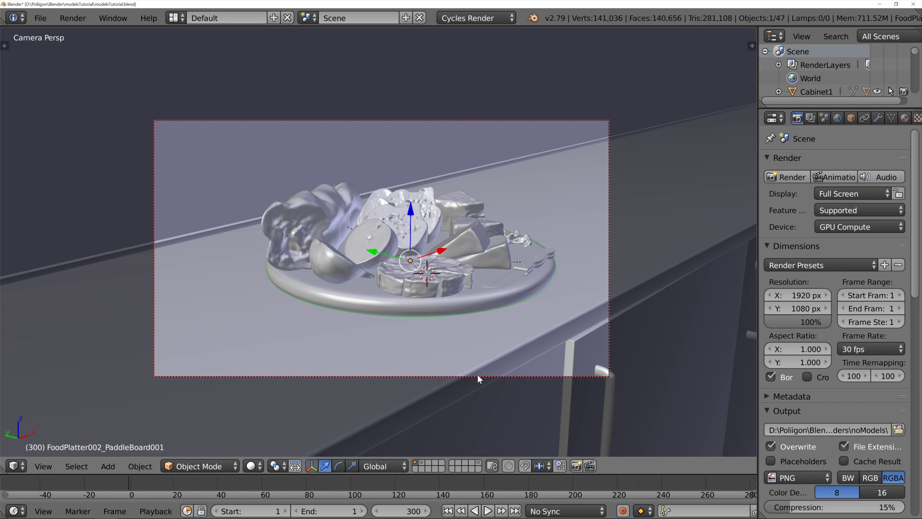
click(250, 465)
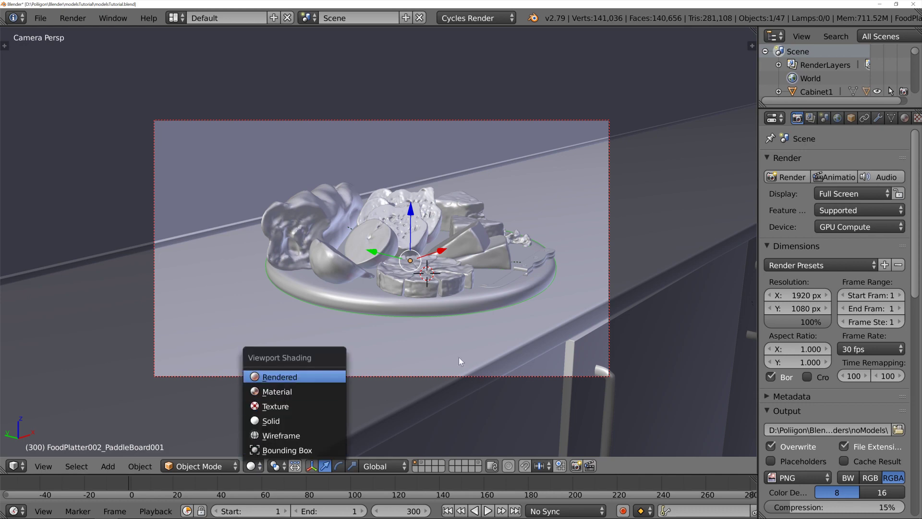
key(Return)
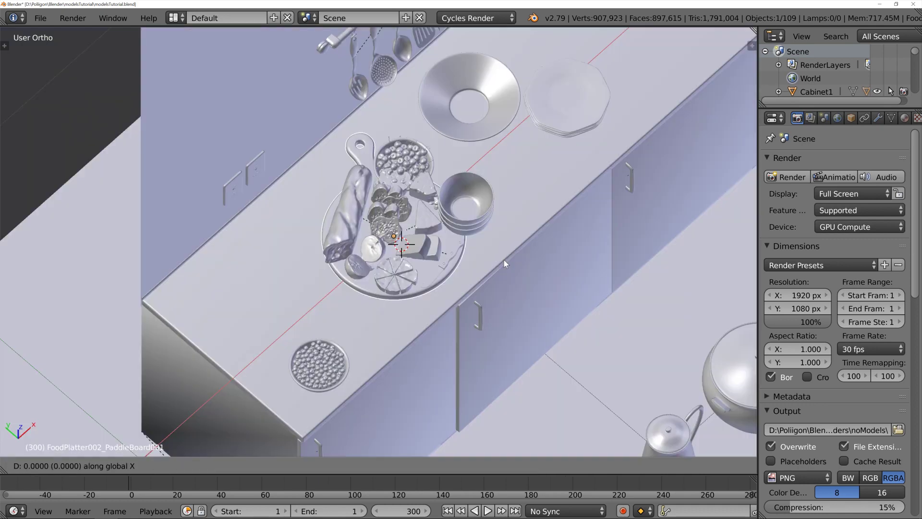
Move the food platter about -0.11 along global X, clear of the neighbouring bowls, and rotate it slightly about Z
key(g)
key(x)
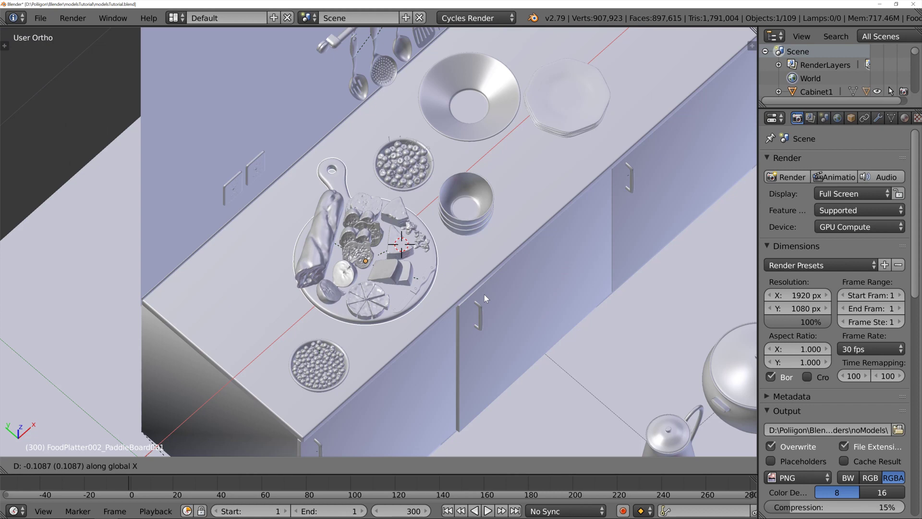
click(484, 295)
key(r)
key(z)
click(597, 257)
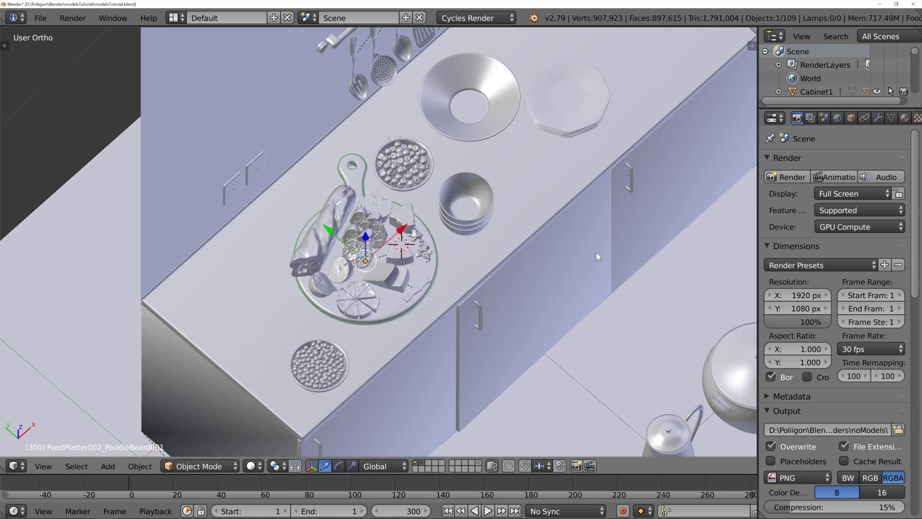
Return to the camera view, turn on the layer holding the camera, and select the camera by its frame
key(KP_0)
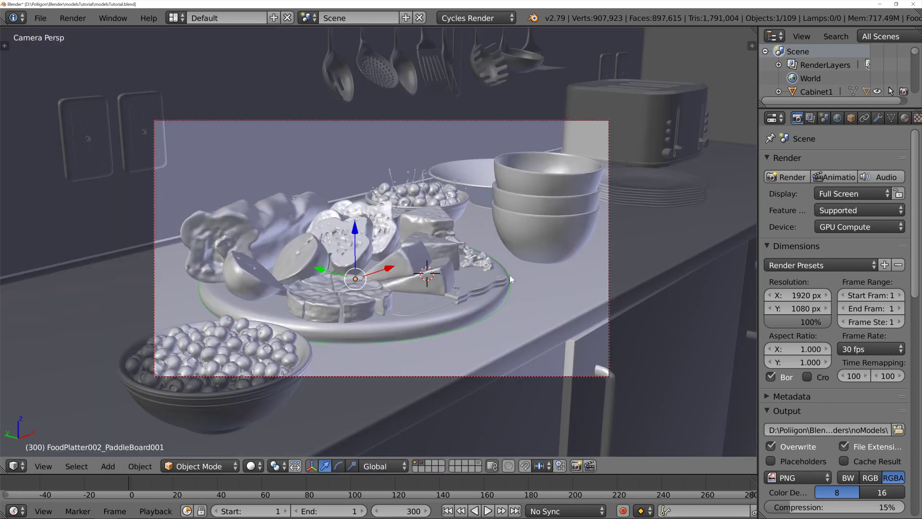
scroll(509, 275, up, 1)
right_click(655, 310)
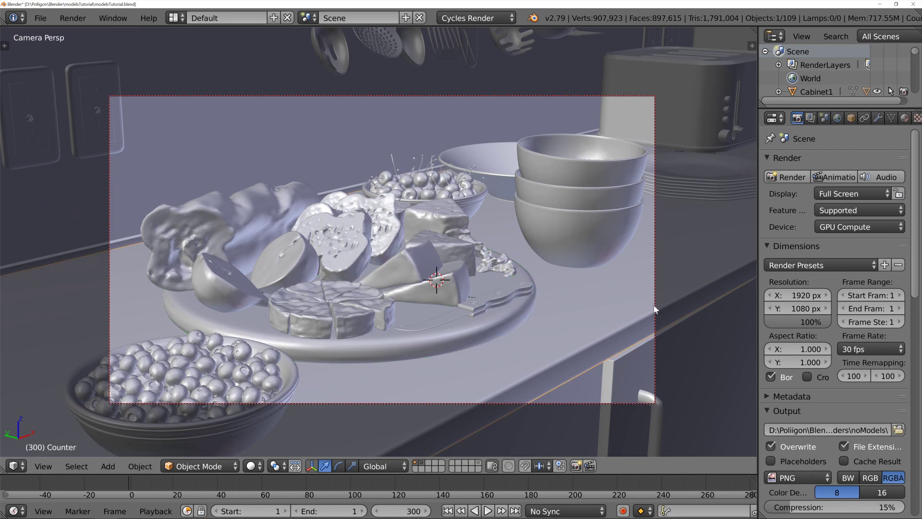
shift+click(479, 466)
right_click(656, 349)
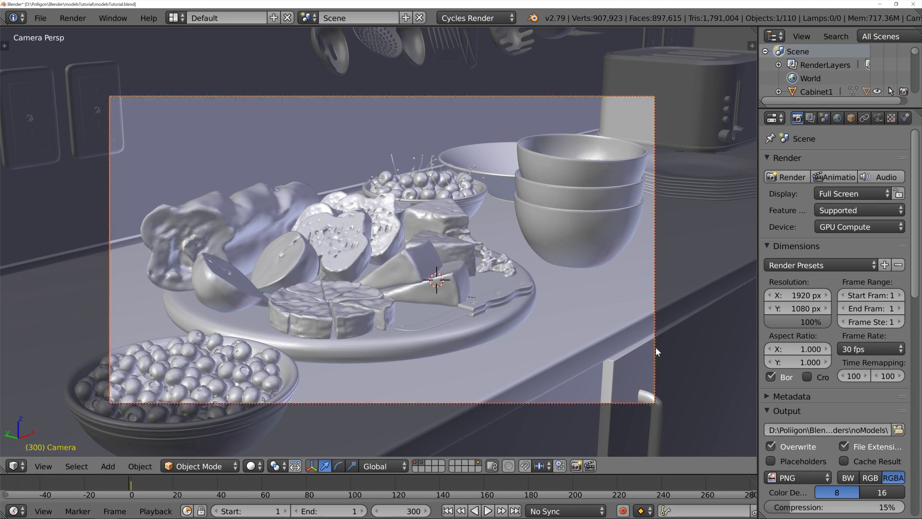
Rotate the camera toward the bowls and toaster with trackball rotation and about 6° about its local X axis
key(r)
key(r)
key(r)
key(r)
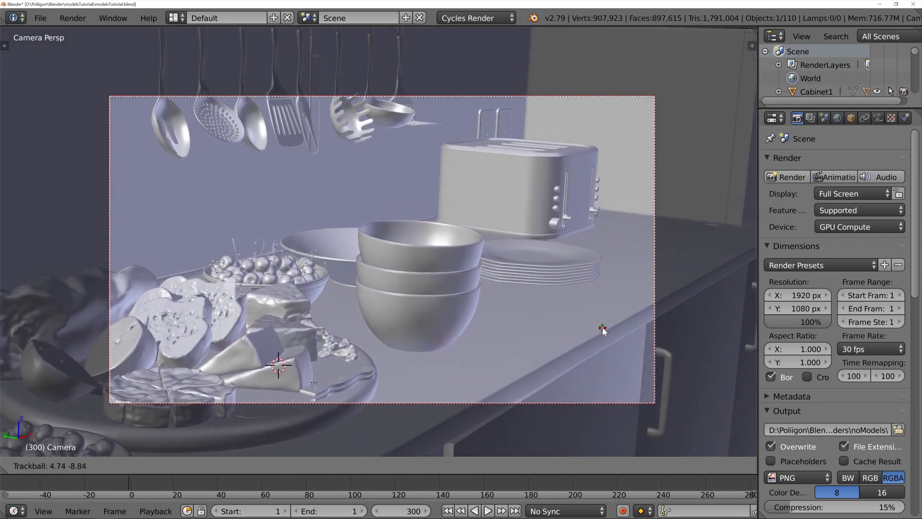
click(595, 338)
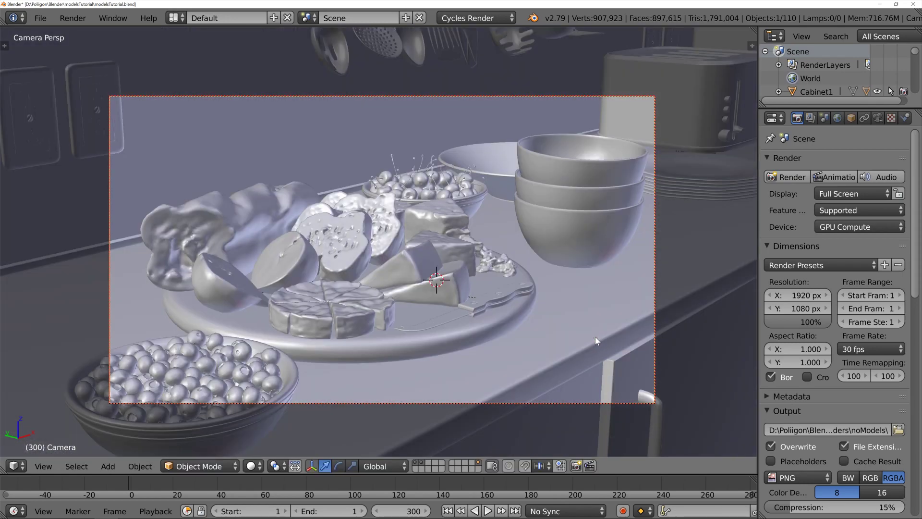
key(r)
key(x)
key(x)
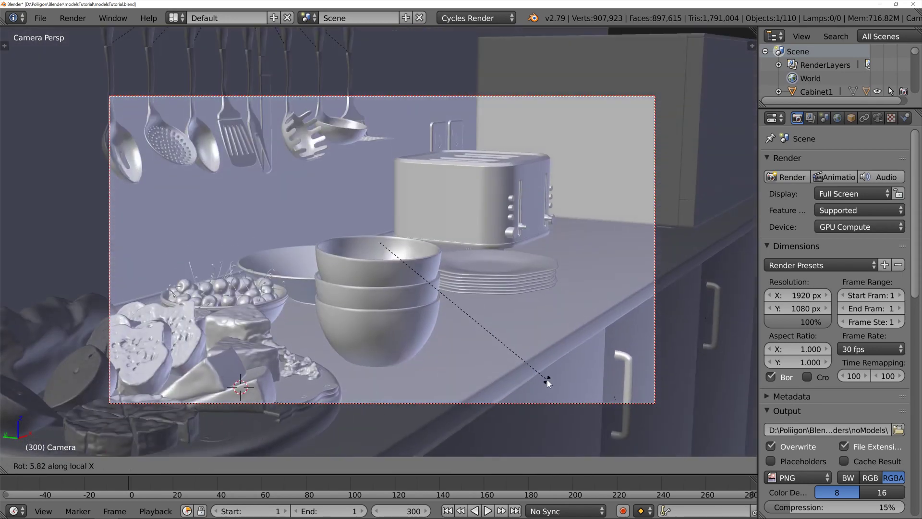
click(547, 382)
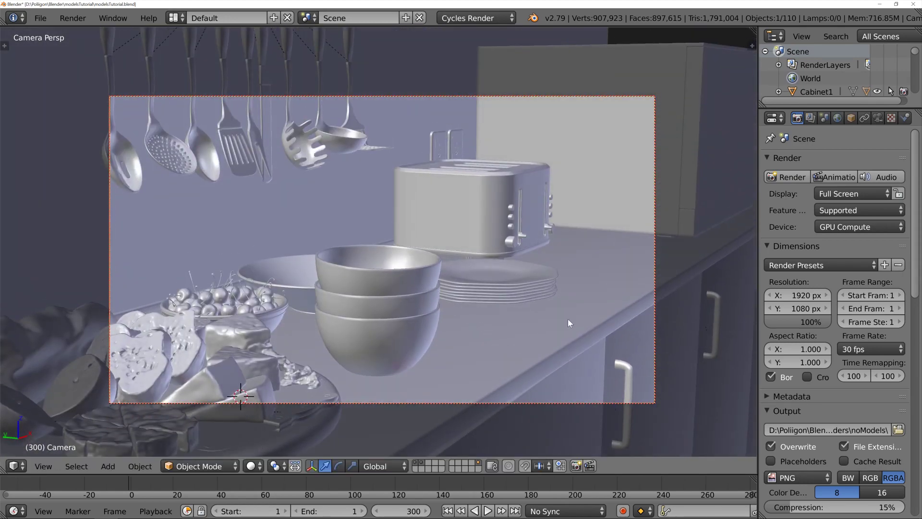
Pull the camera back along its local Z axis and shift it to bring the food platter and blueberry bowl into frame
key(g)
key(z)
key(z)
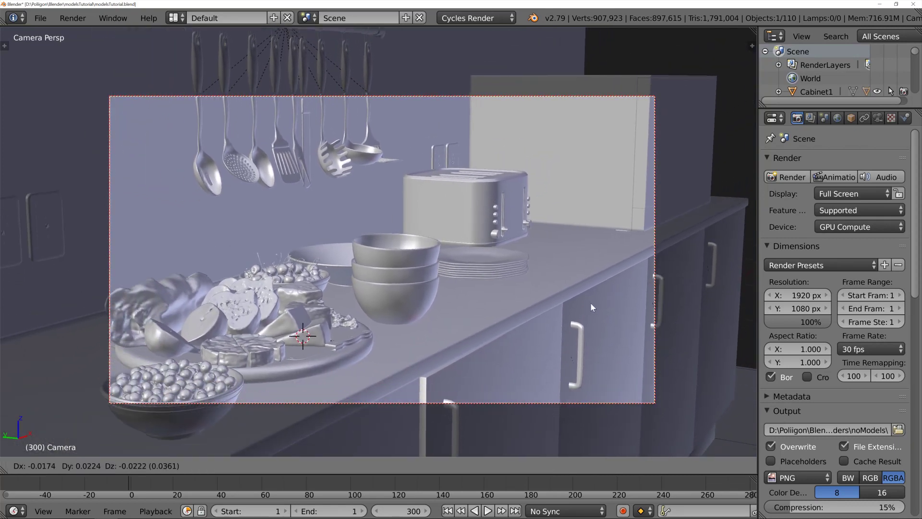
click(586, 307)
key(g)
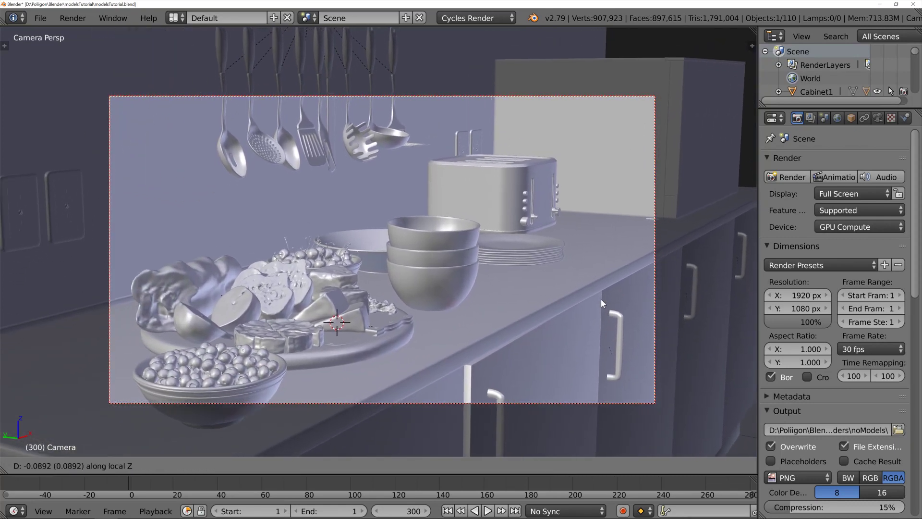
click(601, 288)
Refine the camera framing with a slight trackball rotation and a small free move
key(r)
key(r)
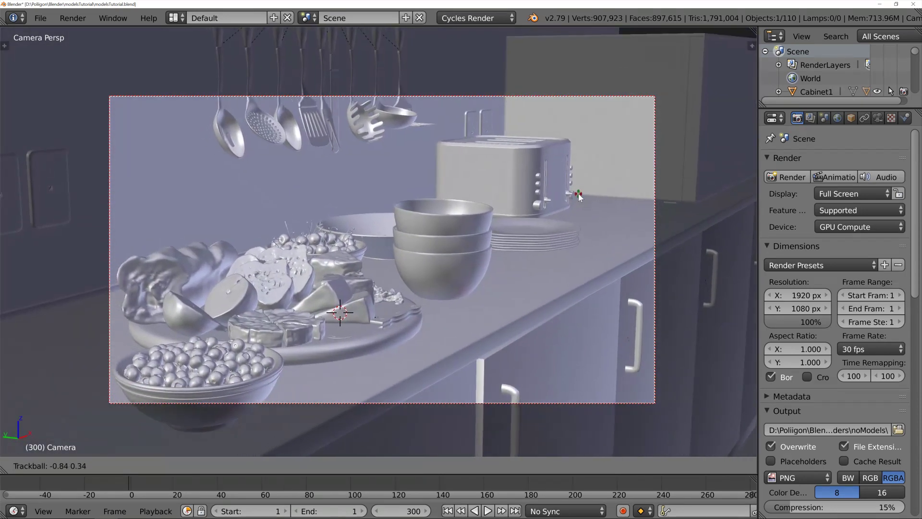
click(576, 202)
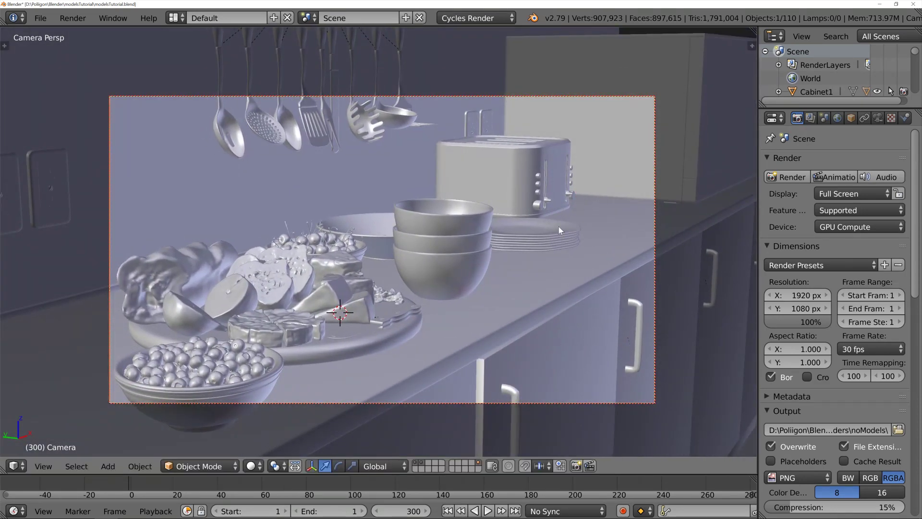
key(g)
click(585, 245)
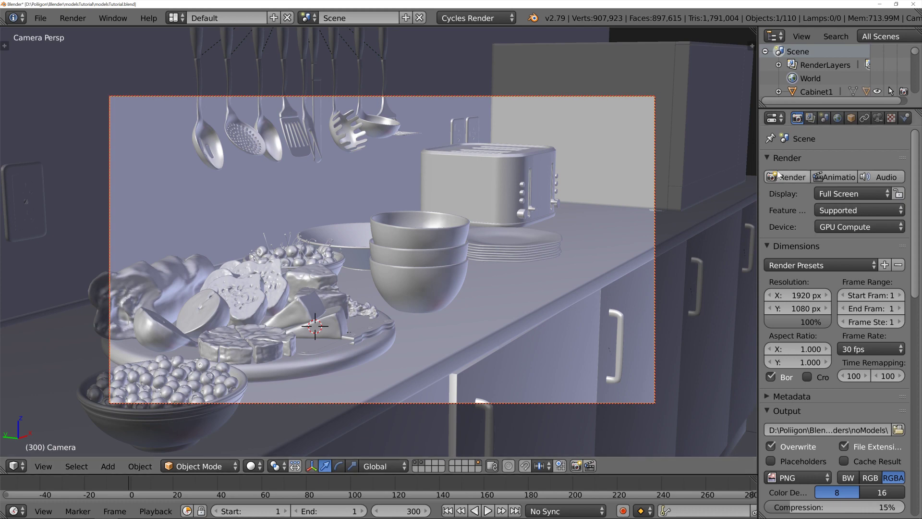
Check the render layer settings and render the final kitchen image from the camera
click(811, 119)
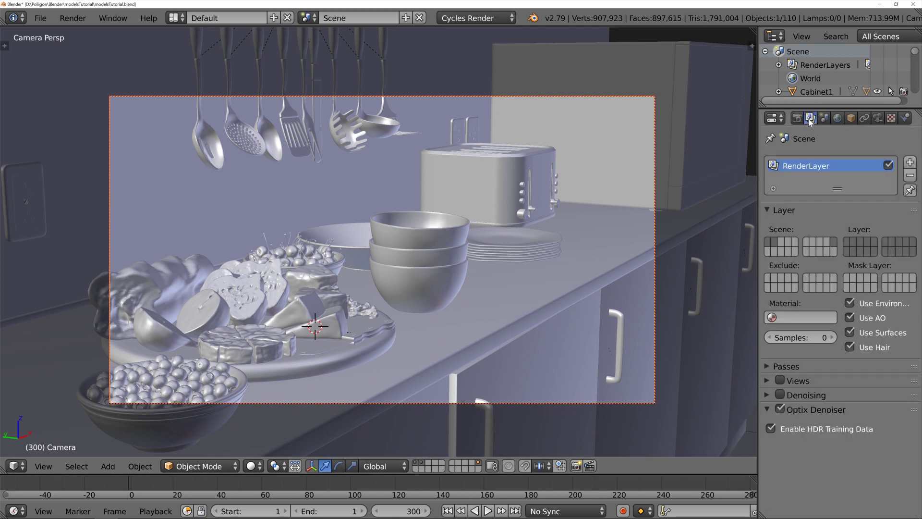
click(798, 118)
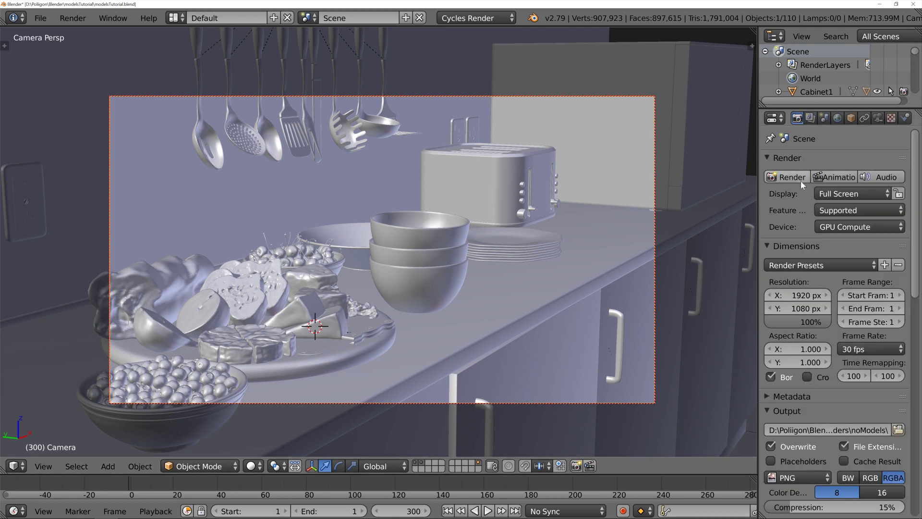
click(800, 180)
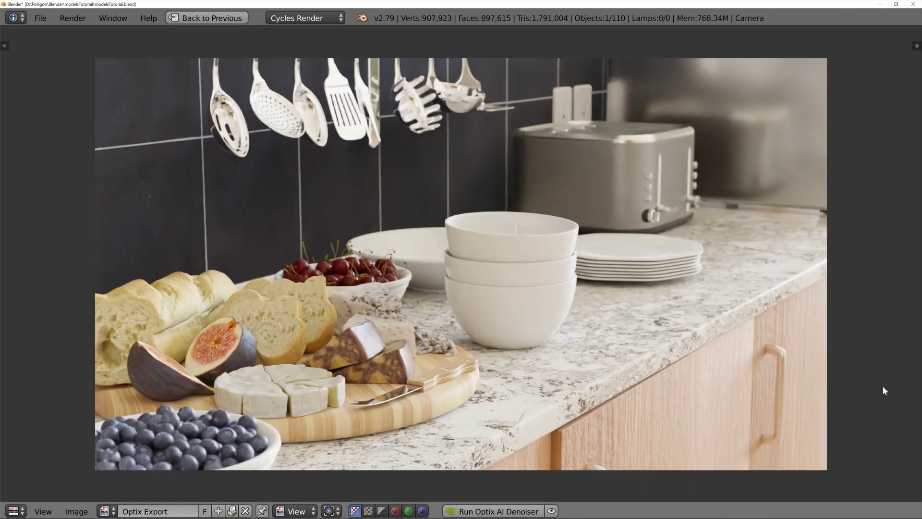